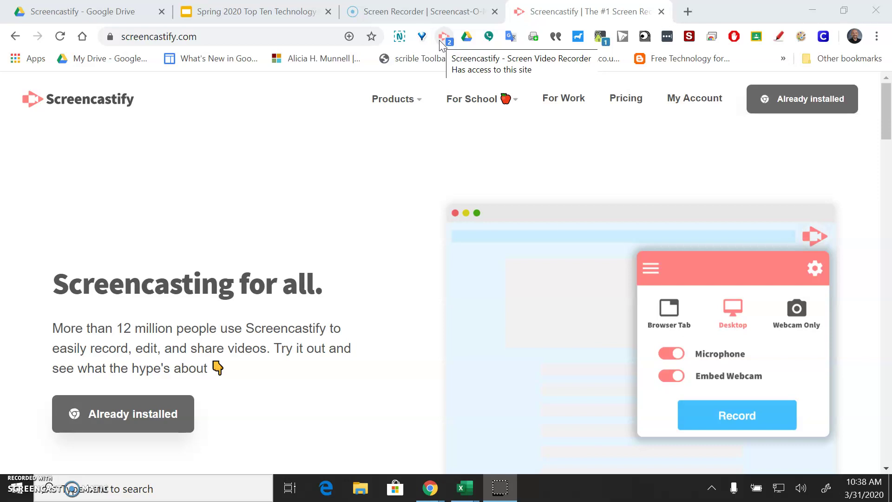
Switch to the Spring 2020 Top Ten Technology Tools slides and focus the speaker notes
{"action": "left_click", "coordinate": [243, 12]}
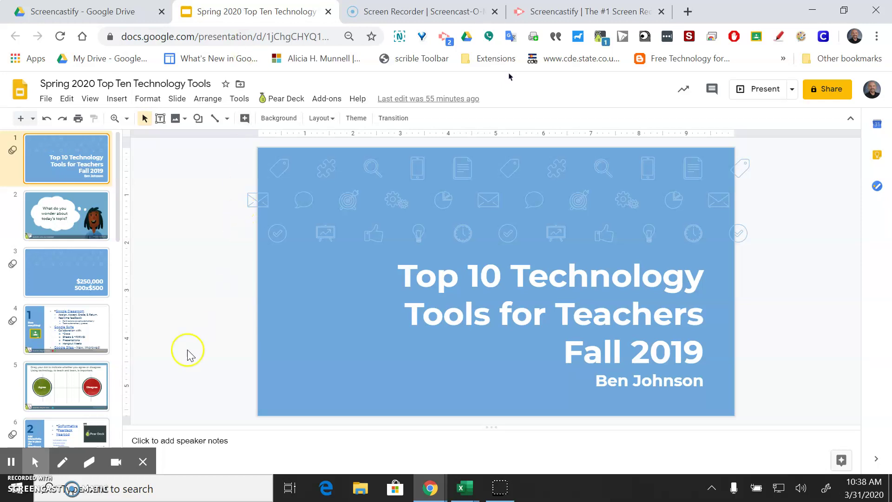
{"action": "left_click", "coordinate": [186, 446]}
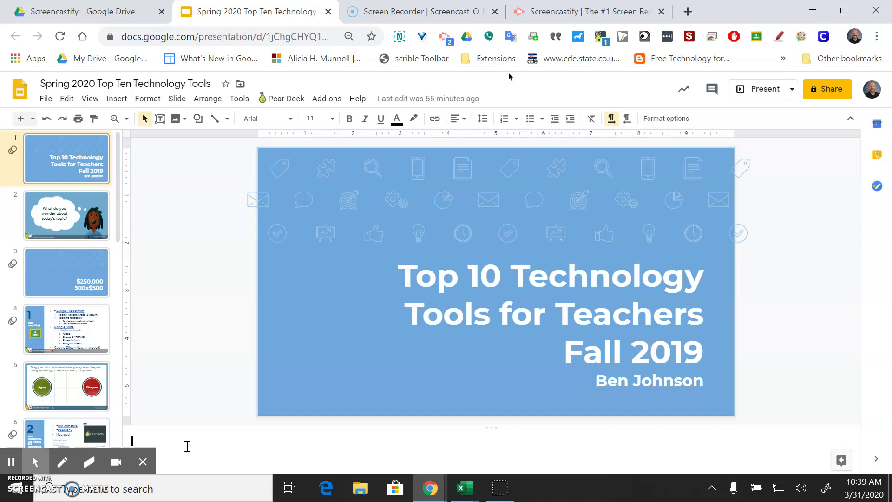
Set Screencastify to record the Browser Tab with microphone on and webcam embedding off
{"action": "left_click", "coordinate": [442, 39]}
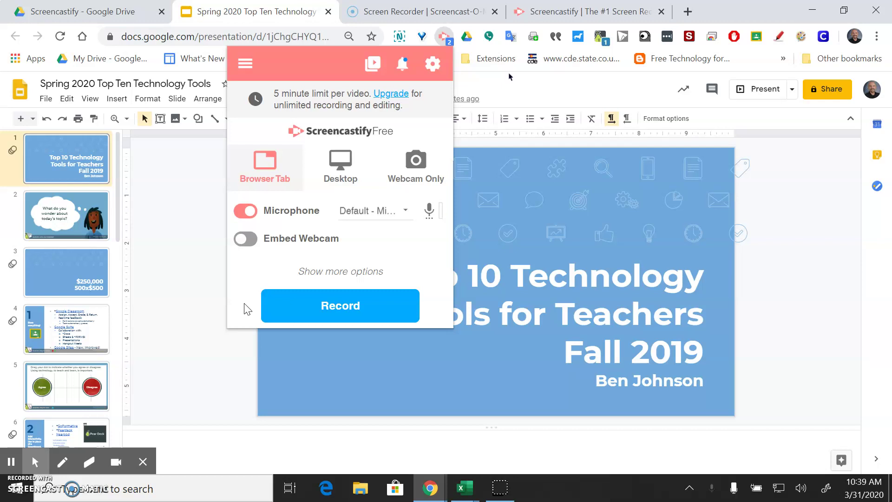
{"action": "left_click", "coordinate": [280, 176]}
{"action": "left_click", "coordinate": [420, 173]}
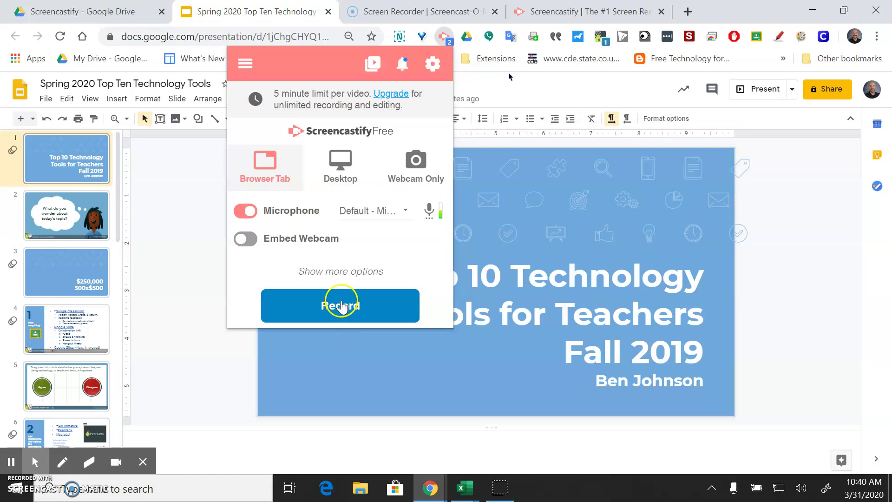
Start recording the tab and present the deck full screen from its title slide
{"action": "left_click", "coordinate": [341, 305]}
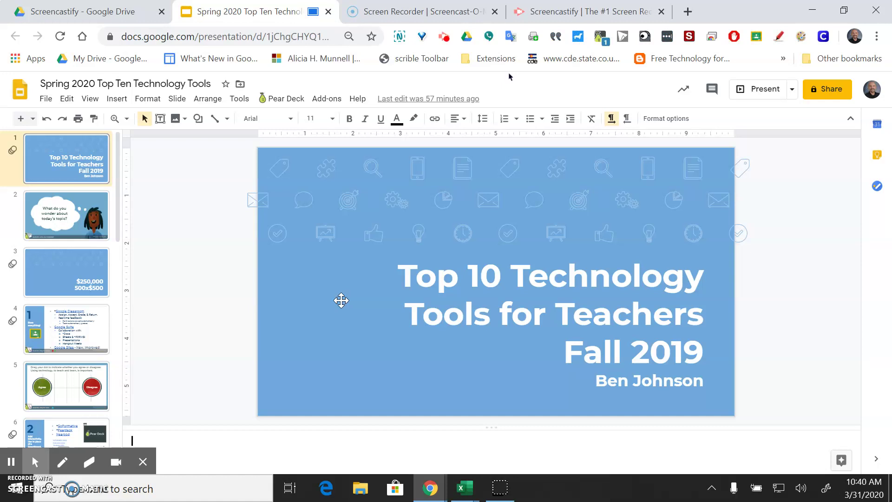
{"action": "left_click", "coordinate": [258, 253]}
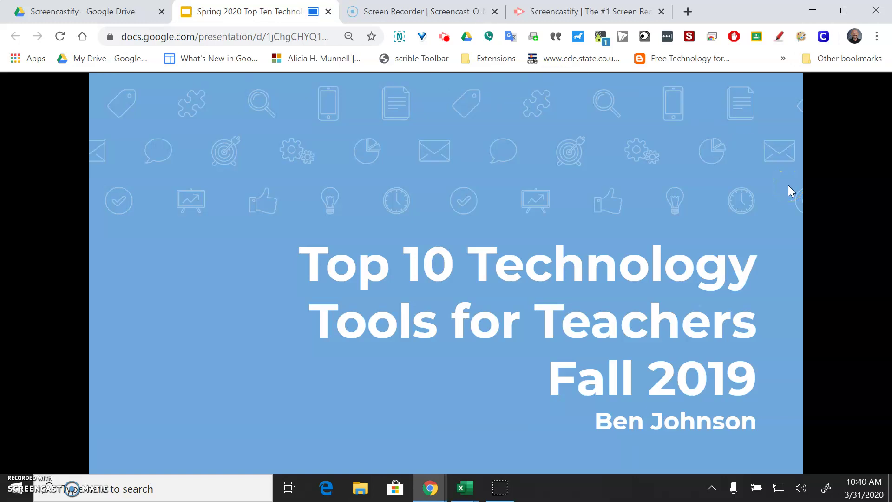
Advance three slides, past the $250,000 slide, to the Google Classroom slide
{"action": "left_click", "coordinate": [792, 243]}
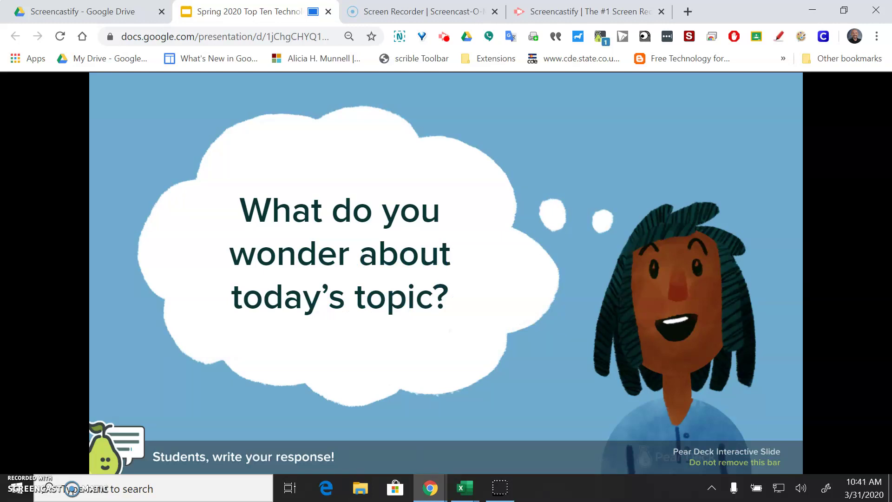
{"action": "left_click", "coordinate": [793, 244]}
{"action": "left_click", "coordinate": [793, 244]}
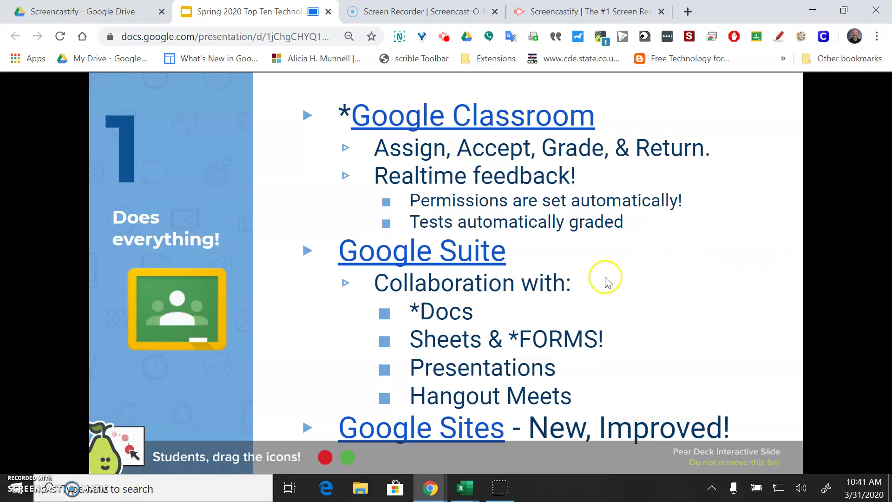
Stop the recording, pause and rewind the 00:59 preview, and enter trim mode
{"action": "left_click", "coordinate": [448, 42]}
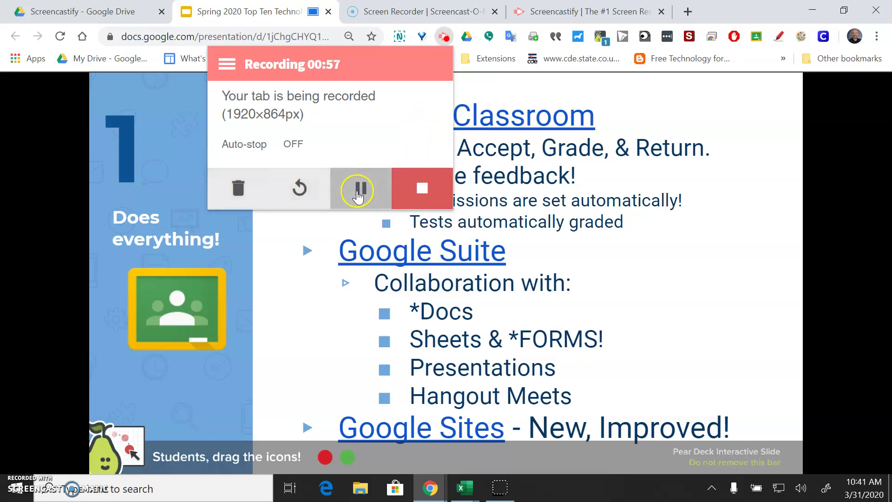
{"action": "left_click", "coordinate": [422, 190]}
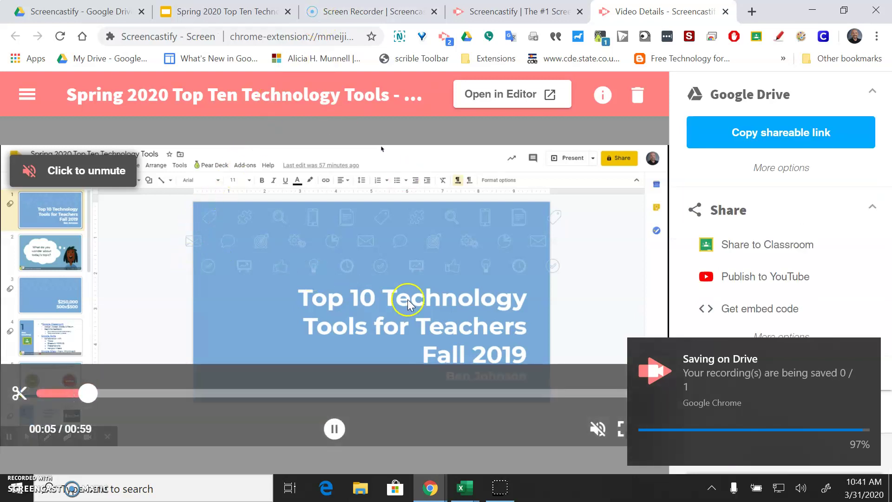
{"action": "left_click", "coordinate": [331, 427]}
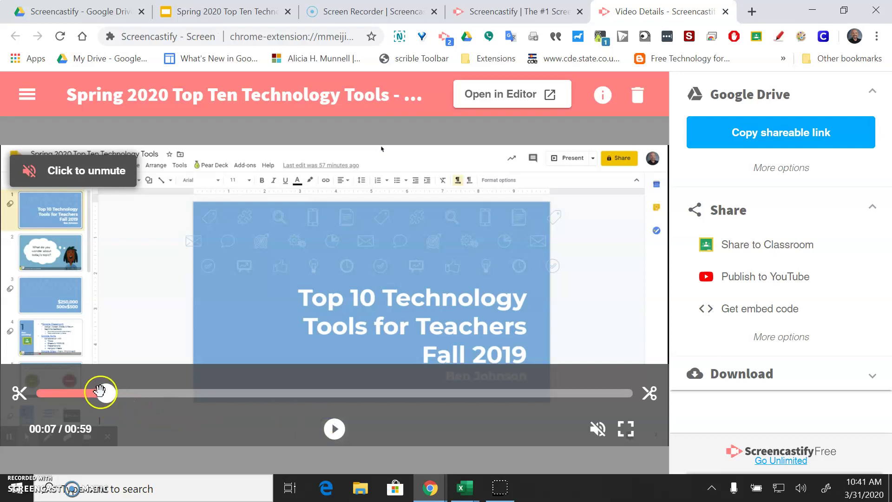
{"action": "left_click_drag", "start_coordinate": [100, 391], "coordinate": [175, 392]}
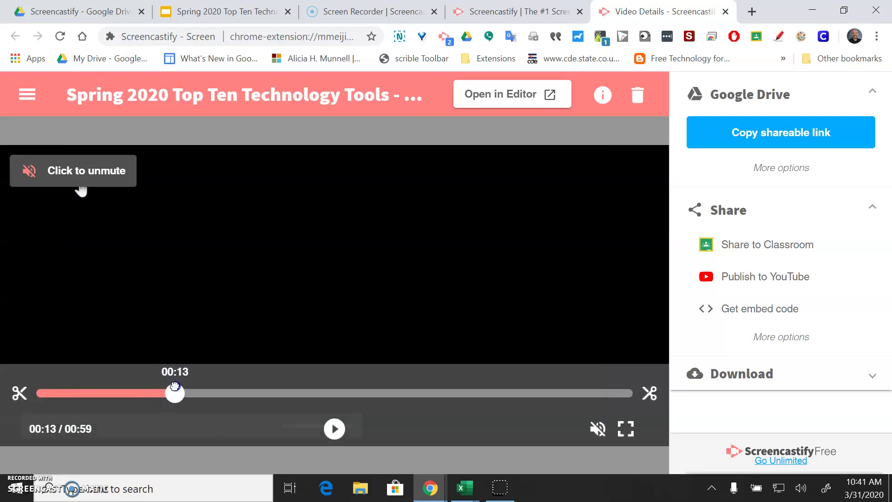
{"action": "left_click", "coordinate": [20, 404]}
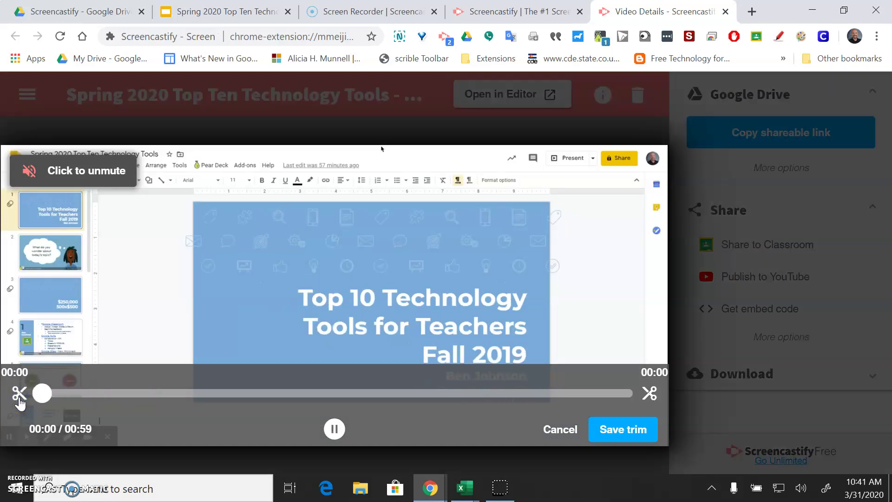
Place the end trim handle near the video's end, previewing playback from that point
{"action": "left_click", "coordinate": [478, 366]}
{"action": "left_click", "coordinate": [599, 392]}
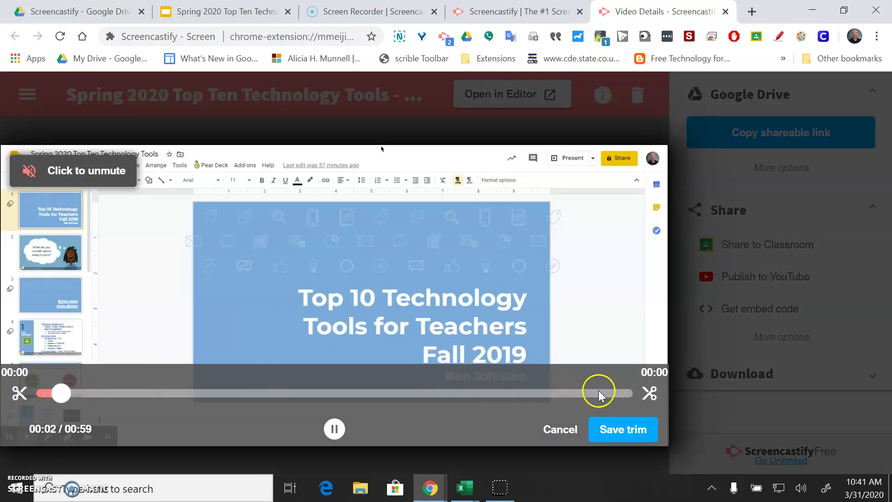
{"action": "mouse_move", "coordinate": [598, 390]}
{"action": "left_mouse_down"}
{"action": "mouse_move", "coordinate": [628, 393]}
{"action": "mouse_move", "coordinate": [601, 395]}
{"action": "mouse_move", "coordinate": [613, 396]}
{"action": "left_mouse_up"}
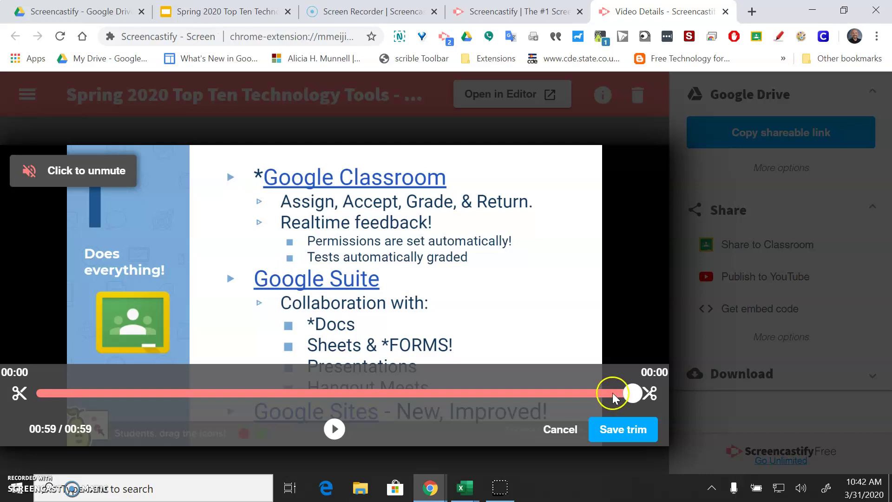
{"action": "left_click", "coordinate": [613, 392]}
{"action": "left_click", "coordinate": [653, 395]}
{"action": "key", "text": "space"}
{"action": "left_click", "coordinate": [652, 405]}
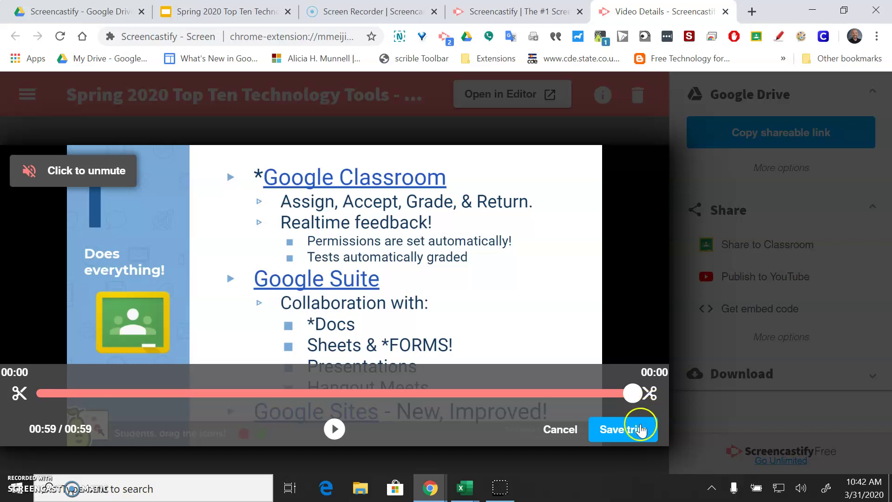
Save the trim and confirm Trim in the Are you sure? dialog
{"action": "left_click", "coordinate": [630, 435]}
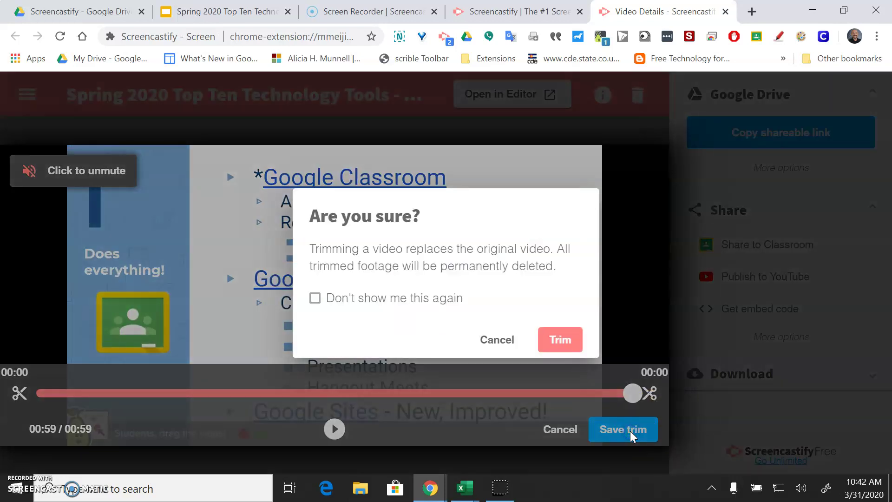
{"action": "left_click", "coordinate": [552, 336]}
{"action": "left_click", "coordinate": [541, 354]}
{"action": "left_click", "coordinate": [562, 344]}
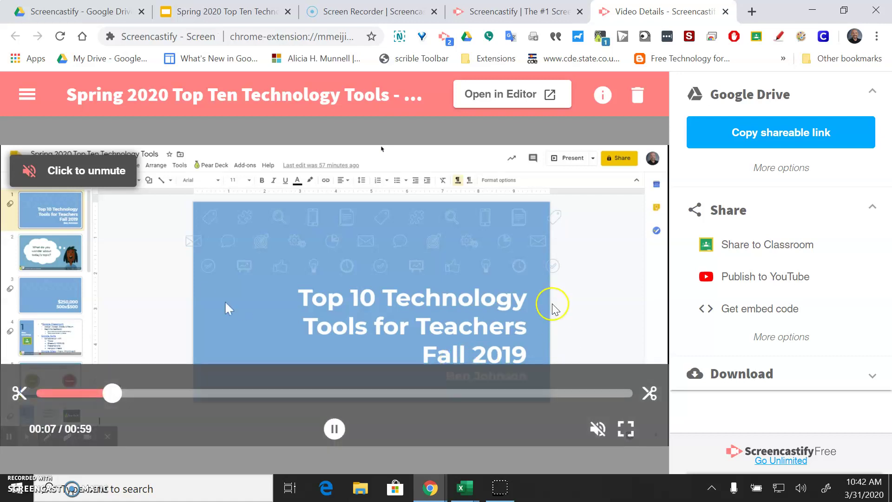
Copy the trimmed recording's shareable link from the Google Drive panel
{"action": "left_click", "coordinate": [799, 140]}
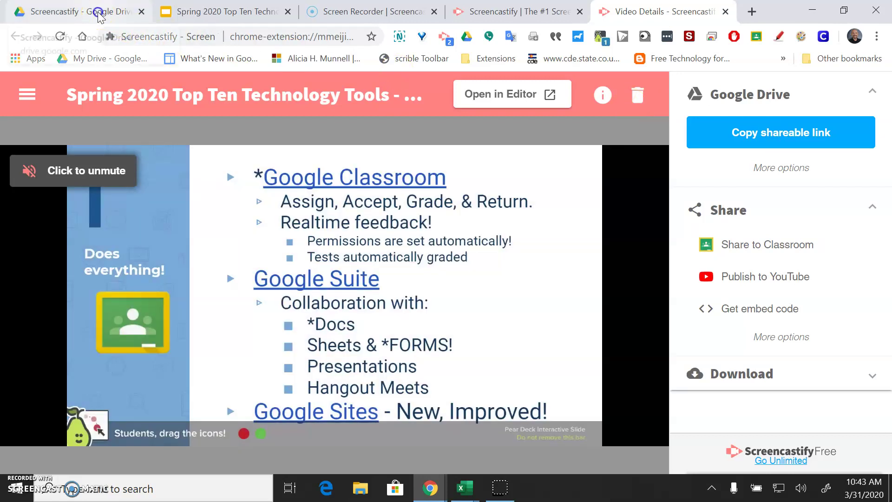
Switch to the Screencastify - Google Drive tab listing the newest .webm recording
{"action": "left_click", "coordinate": [99, 13]}
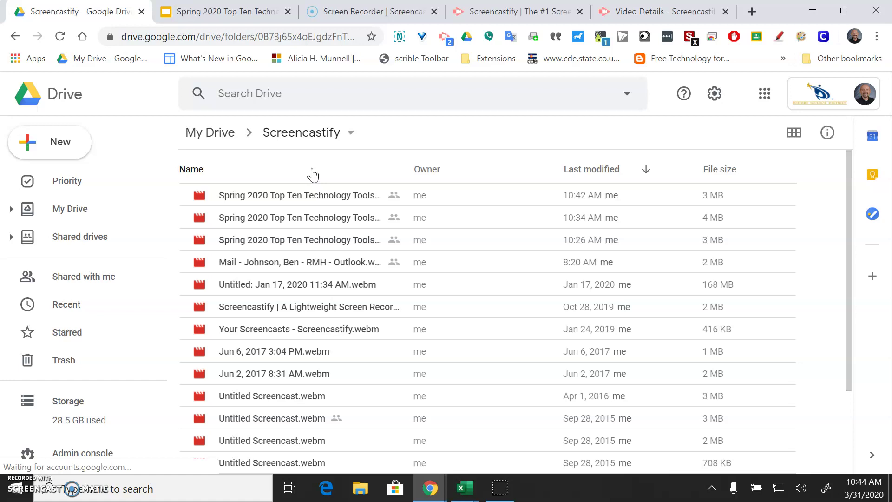
Turn on anyone-with-the-link sharing for the newest recording and select its URL
{"action": "right_click", "coordinate": [242, 201]}
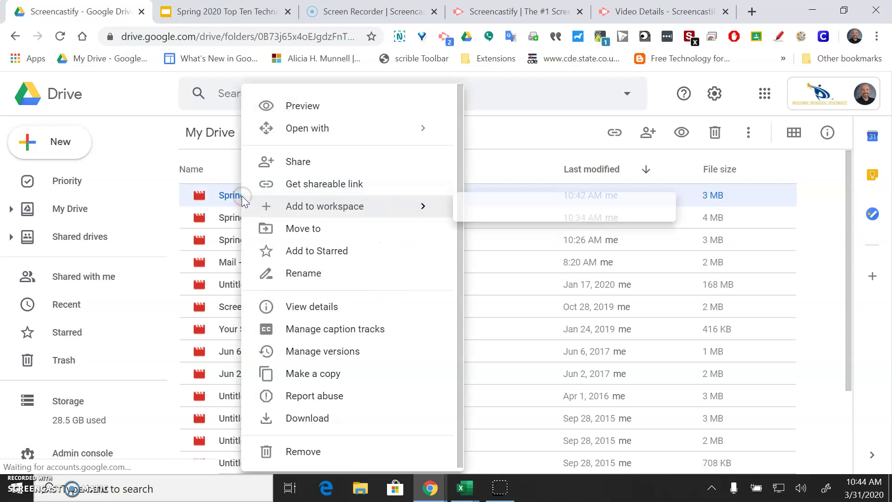
{"action": "left_click", "coordinate": [278, 168]}
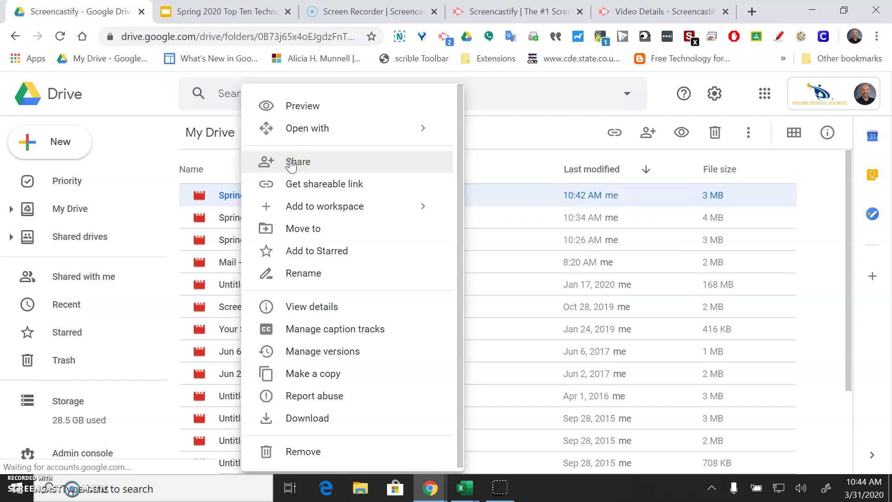
{"action": "left_click", "coordinate": [299, 186]}
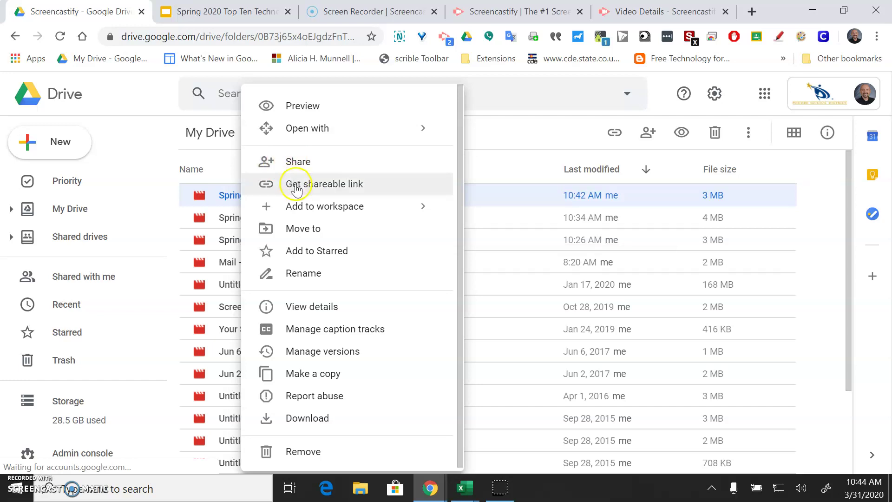
{"action": "left_click", "coordinate": [322, 186]}
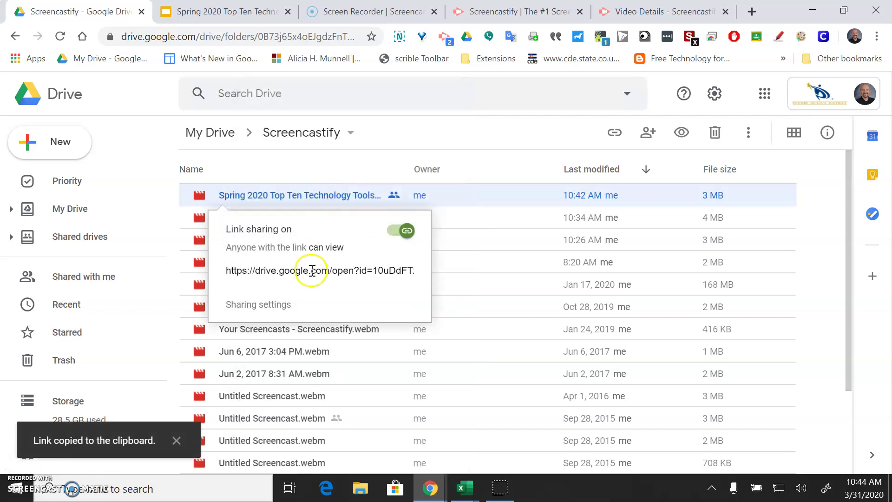
{"action": "left_click", "coordinate": [311, 274]}
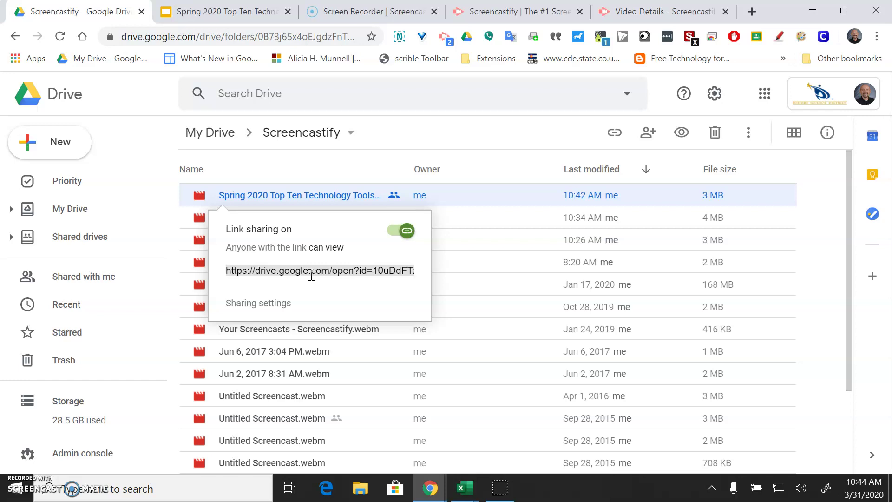
Dismiss the link-sharing popup and search suggestions to return to the file list
{"action": "left_click", "coordinate": [412, 96]}
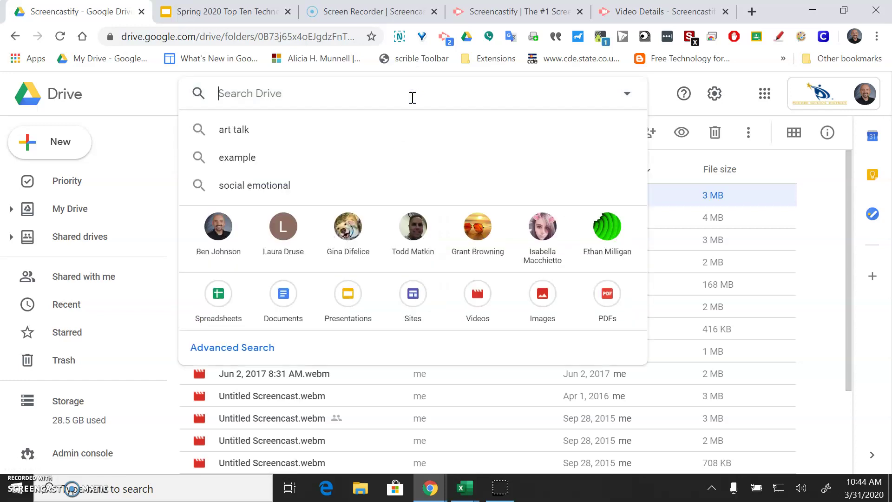
{"action": "left_click", "coordinate": [160, 147]}
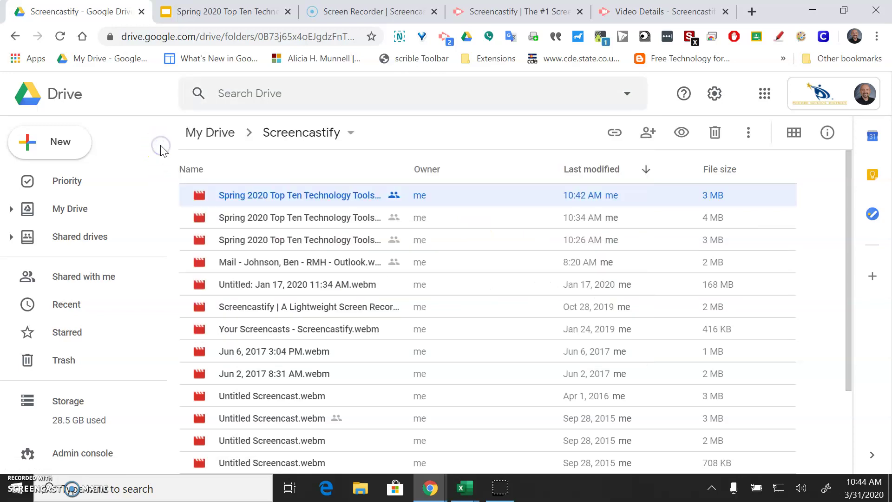